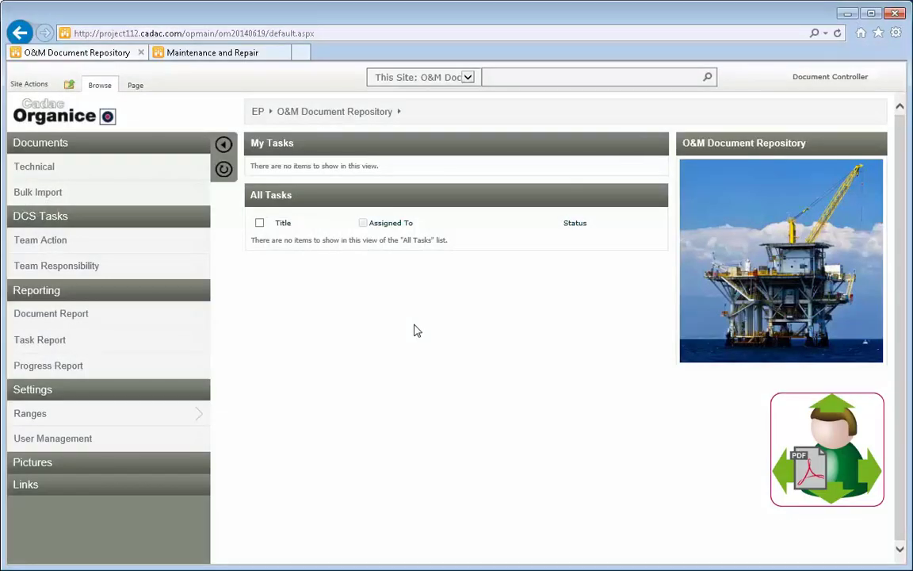
Create a new revision of document C086-ABBN-A-AA-000002_Z0 from the O&M repository's technical documents
{"action": "left_click", "coordinate": [49, 173]}
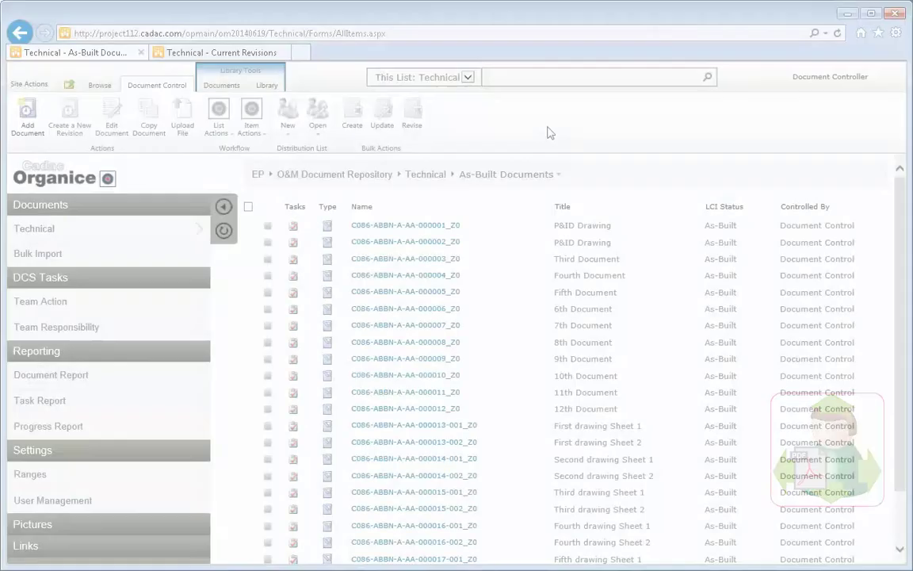
{"action": "left_click", "coordinate": [439, 244]}
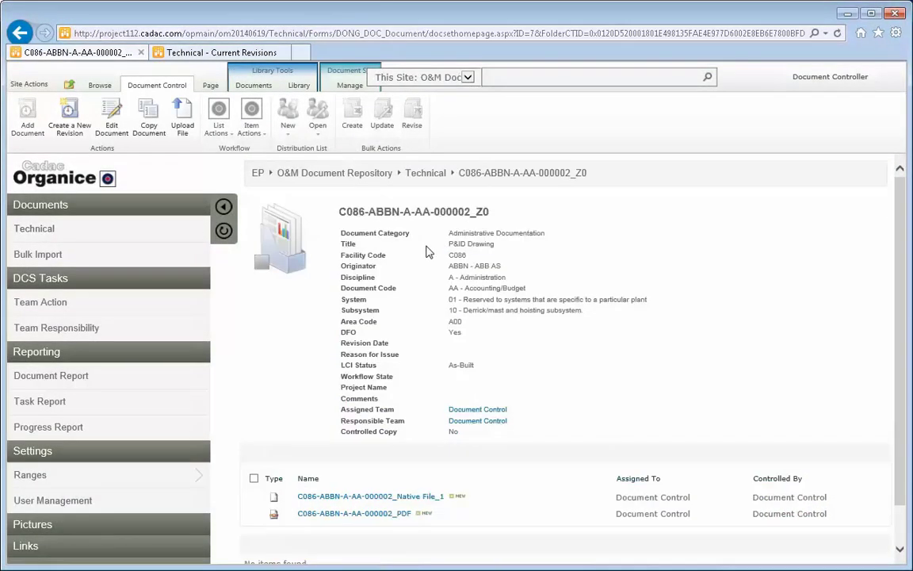
{"action": "left_click", "coordinate": [79, 128]}
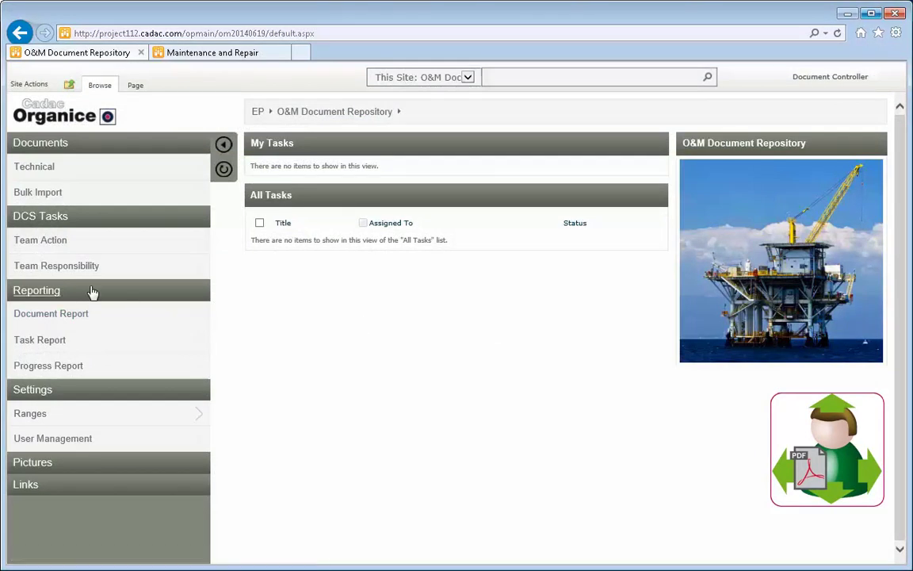
Initiate the handout to a project site for the P&ID Drawing task C086-ABBN-A-AA-000002_Z1 among the team's actions
{"action": "left_click", "coordinate": [48, 249]}
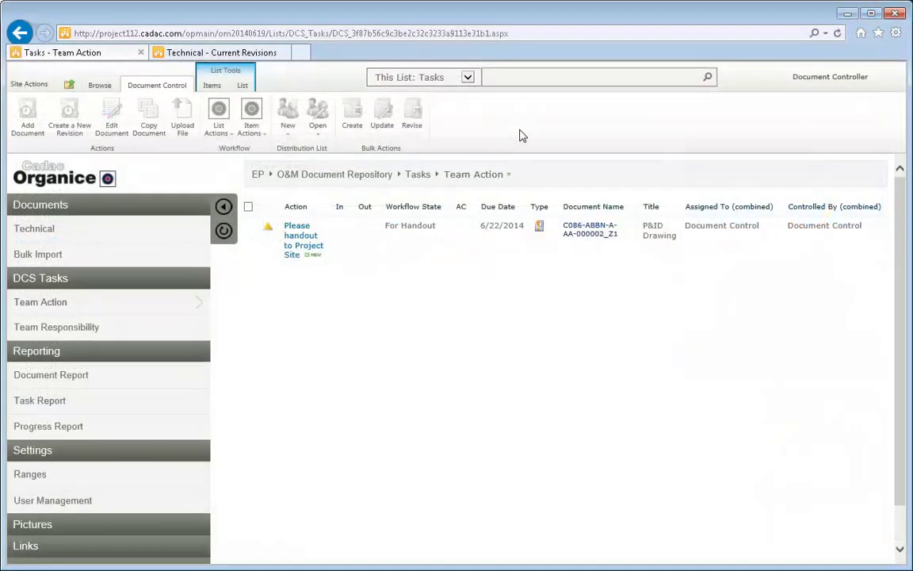
{"action": "left_click", "coordinate": [250, 228]}
{"action": "left_click", "coordinate": [219, 119]}
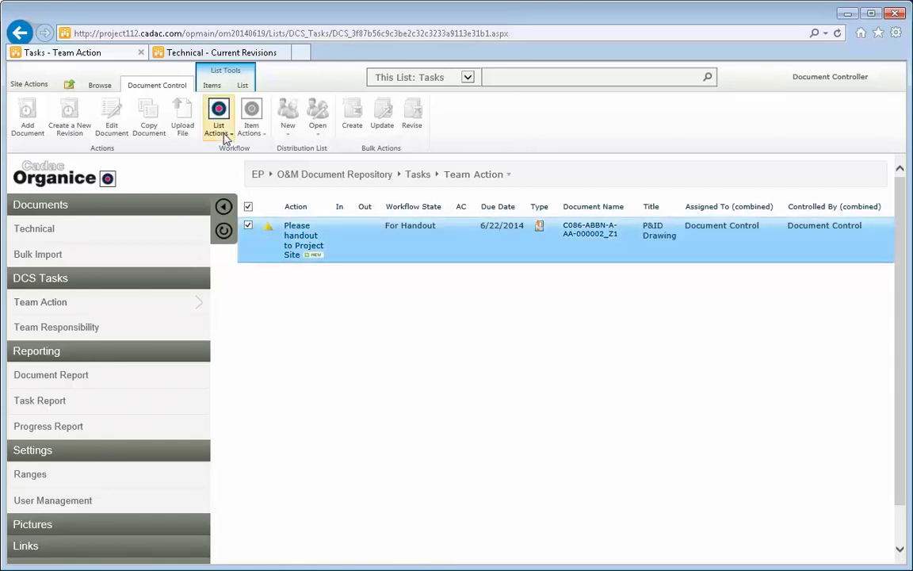
{"action": "left_click", "coordinate": [252, 169]}
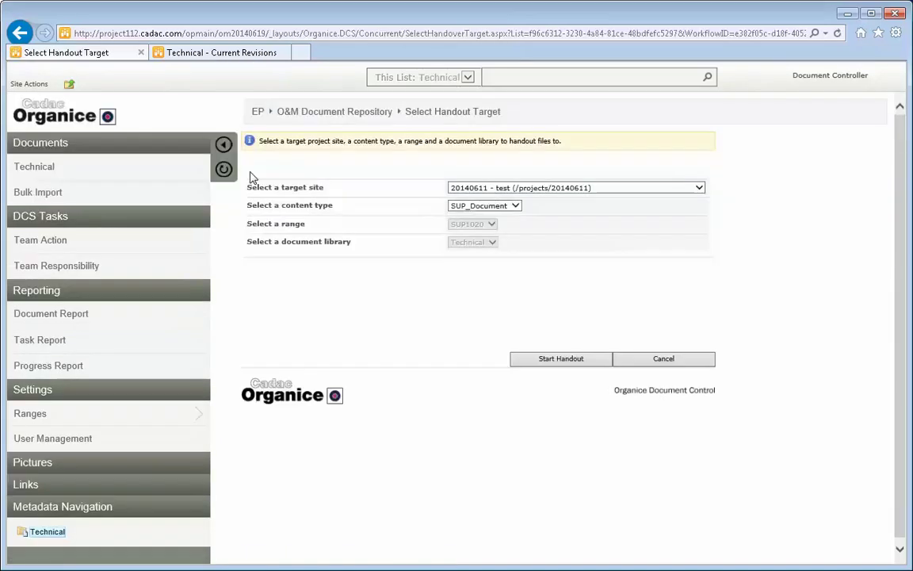
Set the handout target to Maintenance and Repair (/projects/proj20140619-1) with content type PID_Document and start the handout
{"action": "left_click", "coordinate": [695, 187]}
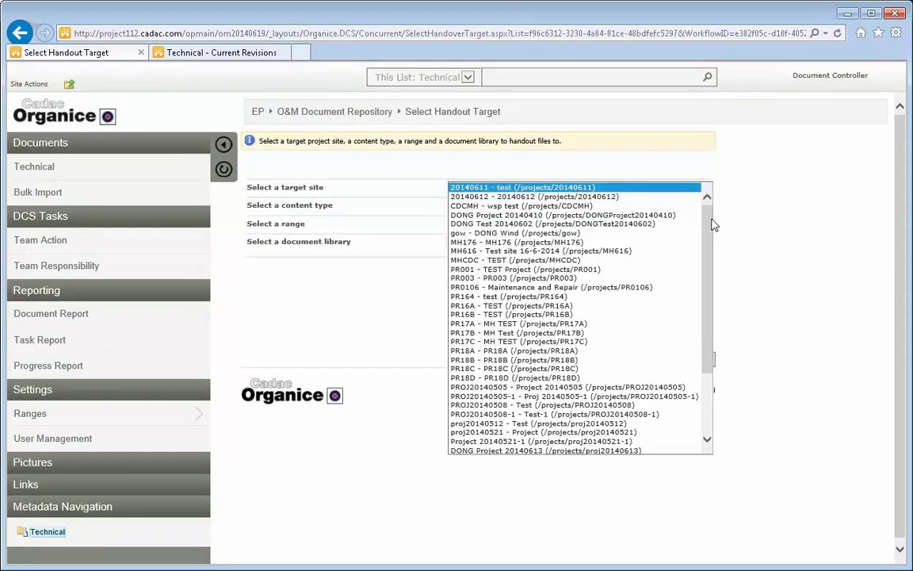
{"action": "left_click_drag", "start_coordinate": [712, 225], "coordinate": [713, 388]}
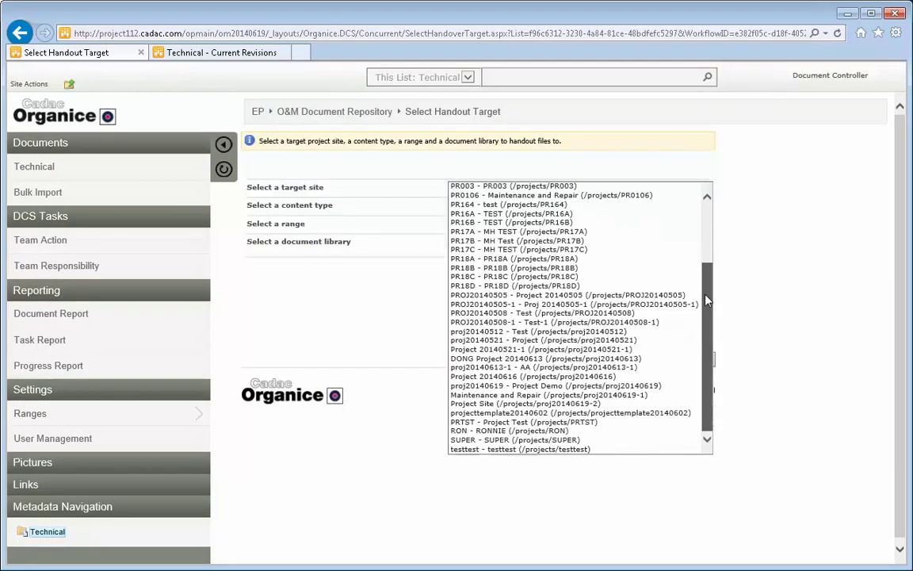
{"action": "left_click", "coordinate": [644, 395]}
{"action": "left_click", "coordinate": [515, 206]}
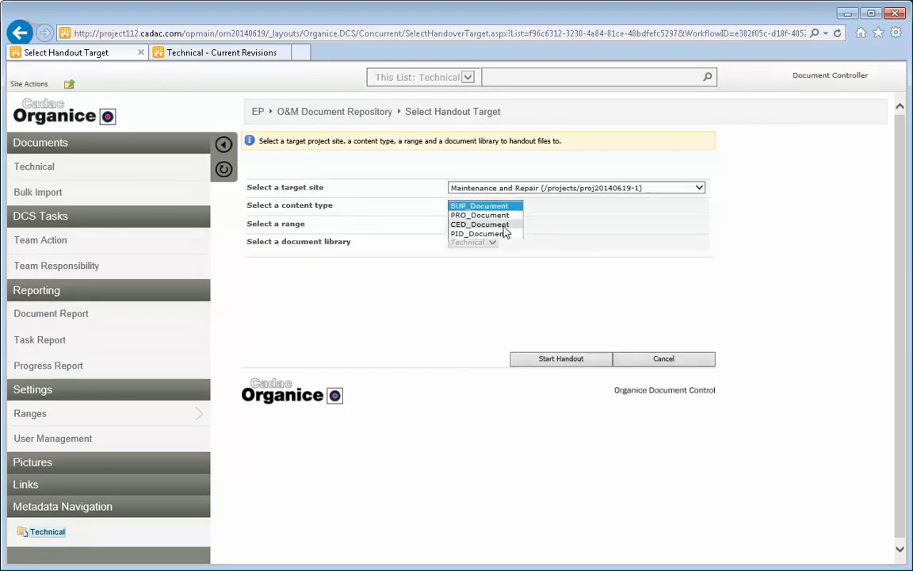
{"action": "left_click", "coordinate": [480, 215]}
{"action": "left_click", "coordinate": [574, 360]}
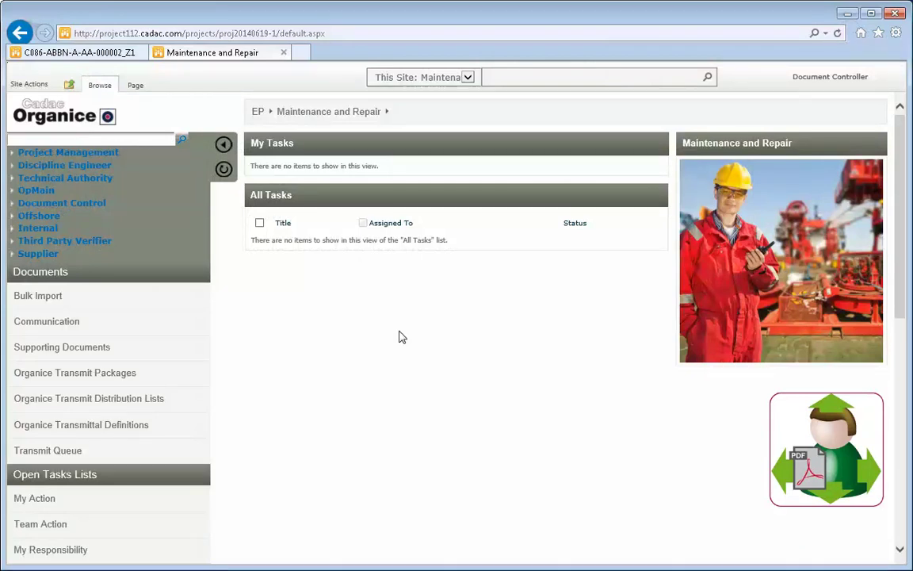
In the Maintenance and Repair team's actions, check the incoming file of the P&ID Drawing's QA check task and acknowledge its receipt
{"action": "left_click", "coordinate": [39, 533]}
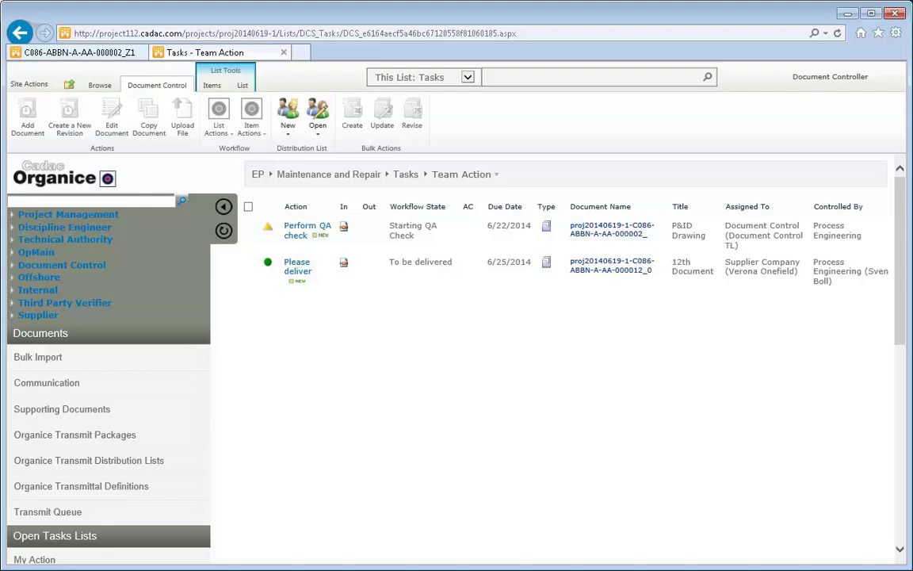
{"action": "left_click", "coordinate": [345, 230]}
{"action": "left_click", "coordinate": [248, 227]}
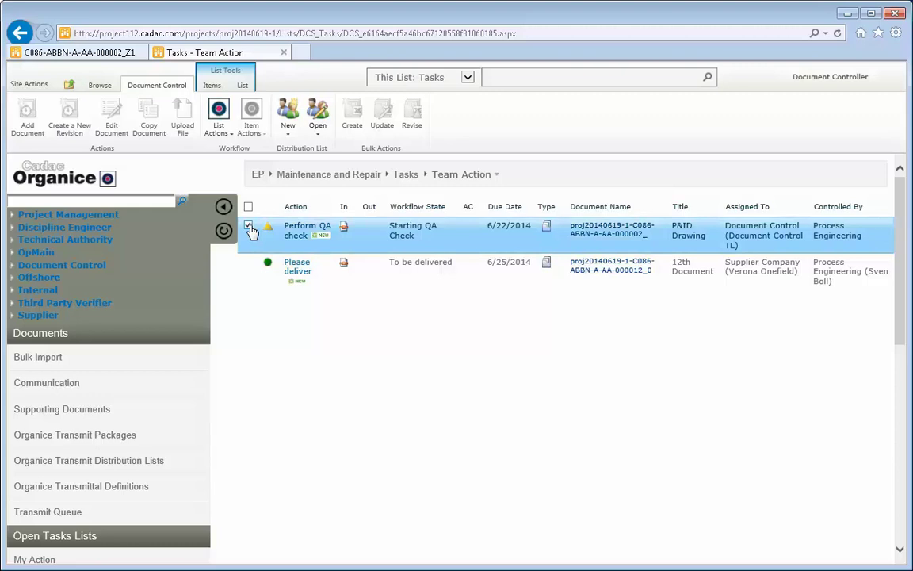
{"action": "left_click", "coordinate": [223, 139]}
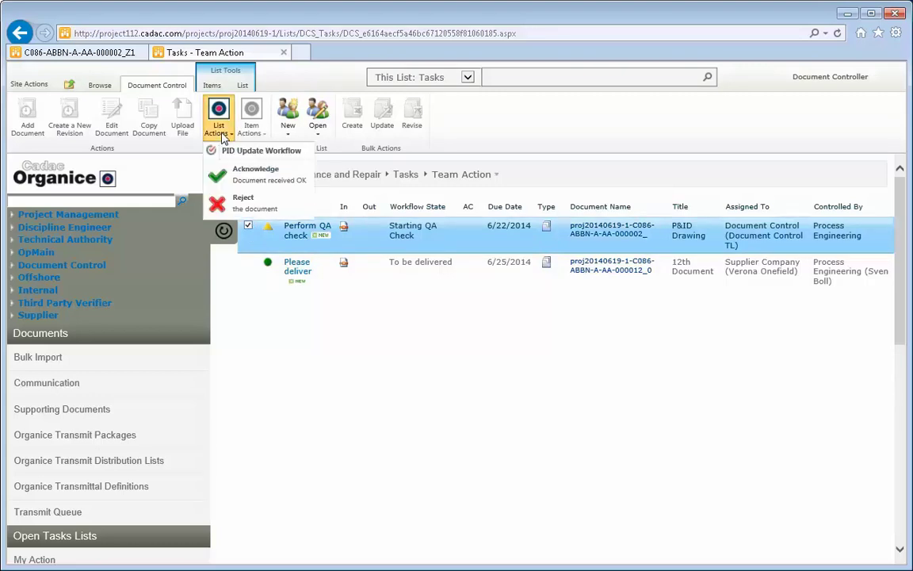
{"action": "left_click", "coordinate": [239, 175]}
Assign the document to the Supplier Company team, choose its assigned member and the Process Engineering responsible member, and confirm
{"action": "left_click", "coordinate": [378, 162]}
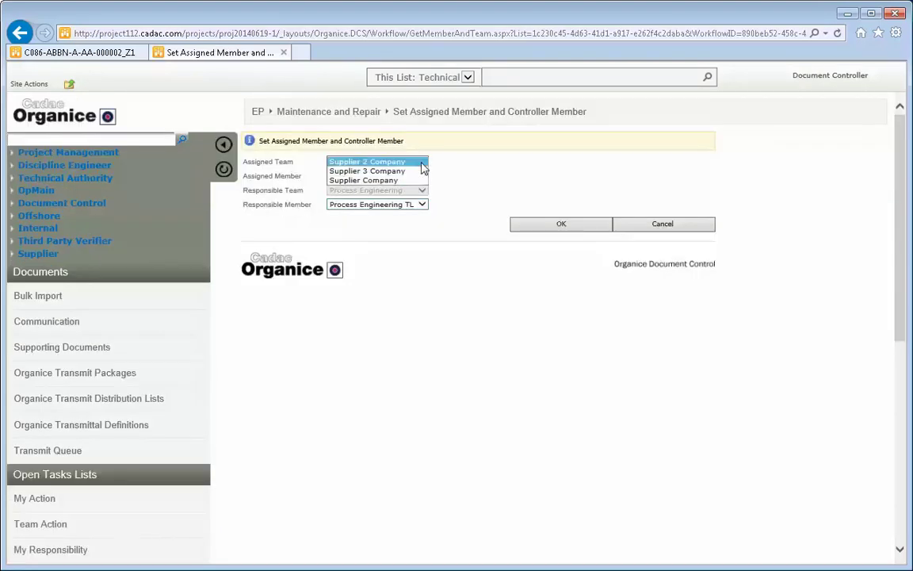
{"action": "left_click", "coordinate": [380, 182]}
{"action": "left_click", "coordinate": [422, 176]}
{"action": "left_click", "coordinate": [413, 186]}
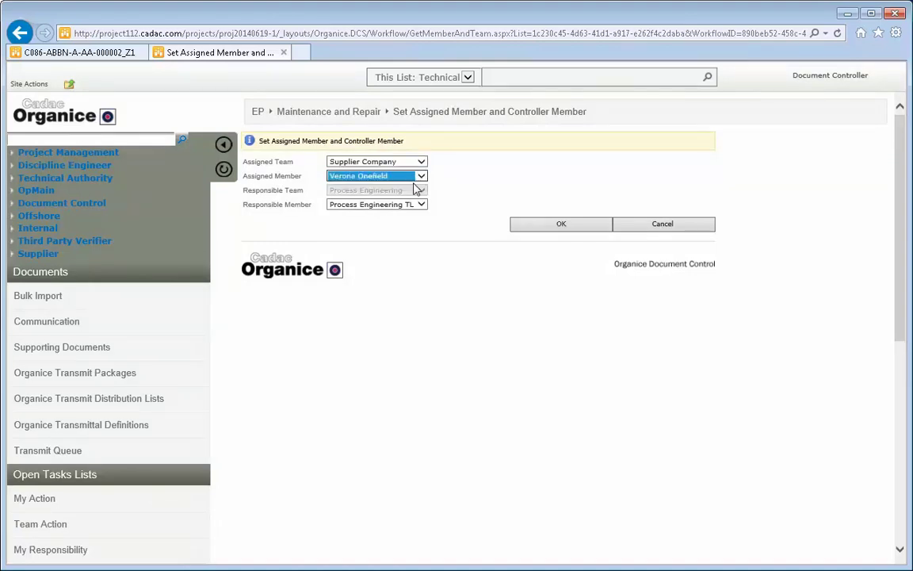
{"action": "left_click", "coordinate": [423, 205]}
{"action": "left_click", "coordinate": [420, 214]}
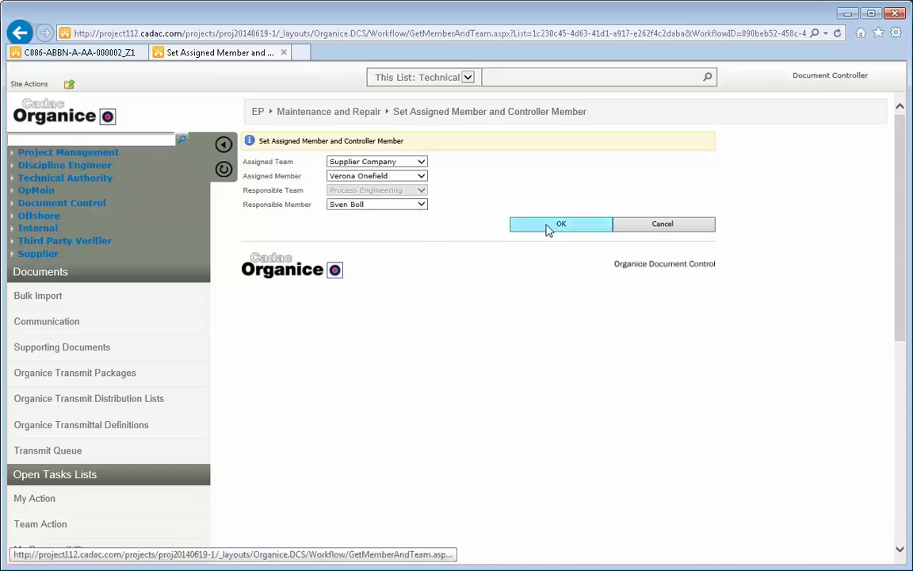
{"action": "left_click", "coordinate": [547, 227]}
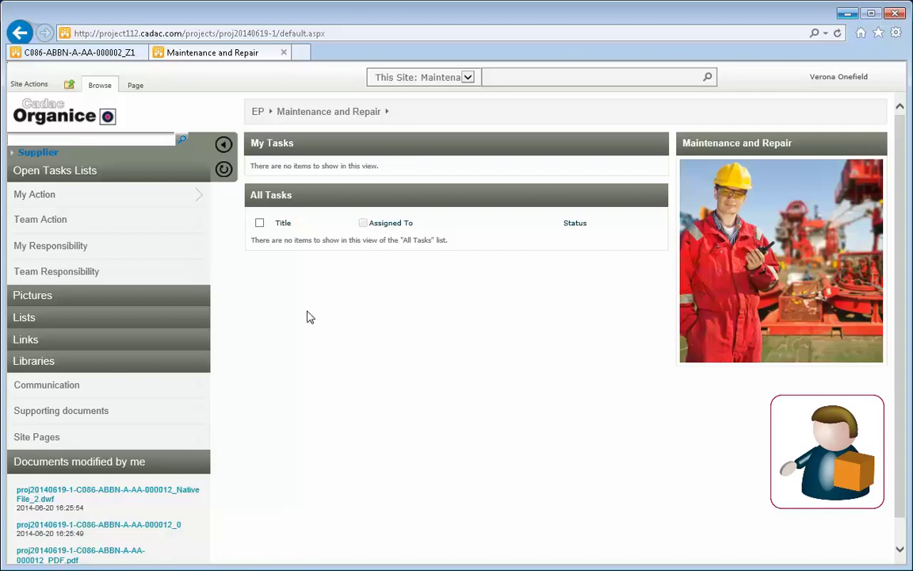
As the supplier, open proj20140619-1-C086-ABBN-A-AA-000002_0 from the personal action list and submit it for approval
{"action": "left_click", "coordinate": [36, 196]}
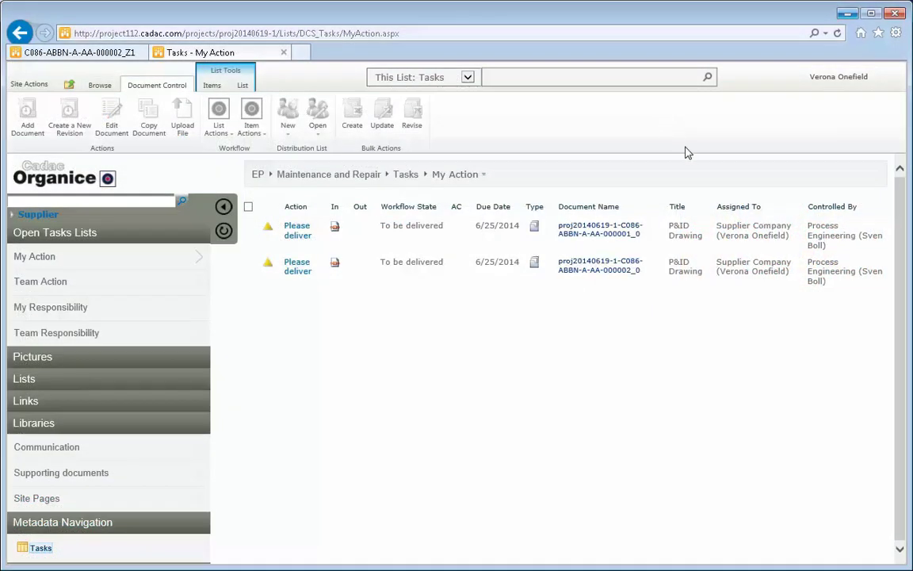
{"action": "left_click", "coordinate": [593, 270]}
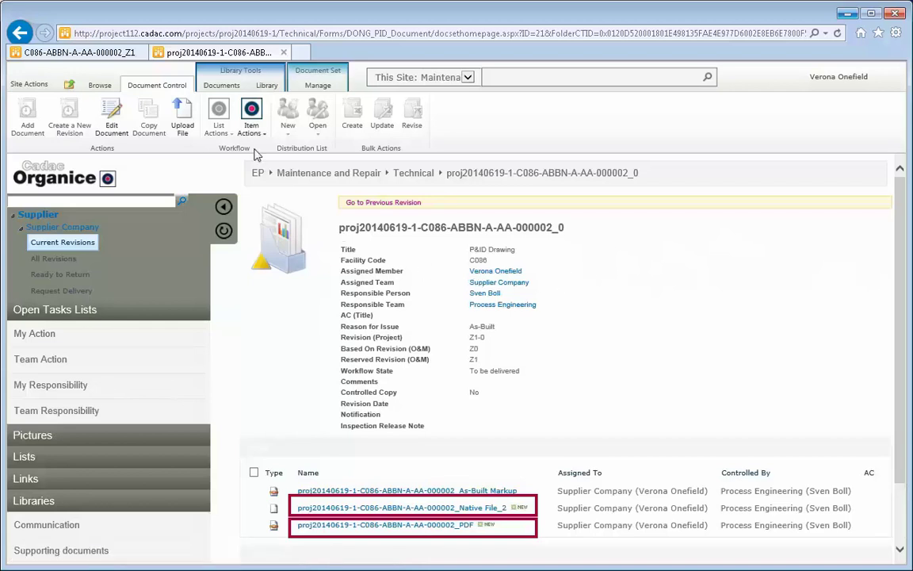
{"action": "left_click", "coordinate": [252, 127]}
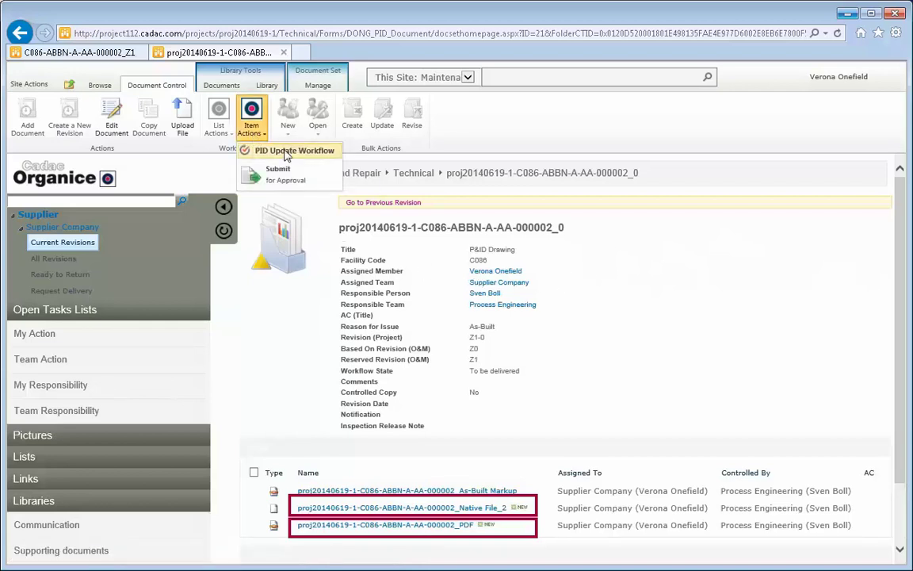
{"action": "mouse_move", "coordinate": [294, 173]}
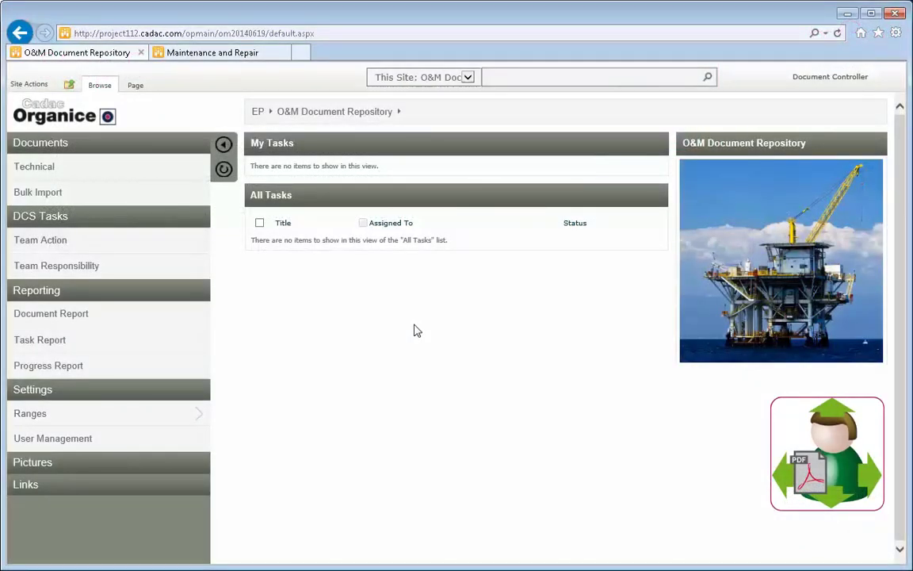
View the As-Built Markup file of C086-ABBN-A-AA-000002_Z1 from the O&M repository's technical documents
{"action": "left_click", "coordinate": [48, 171]}
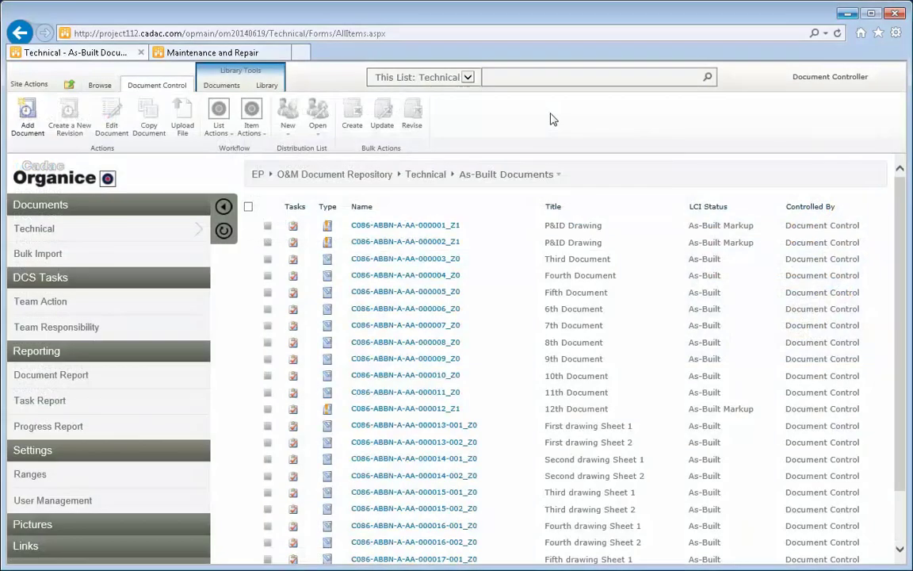
{"action": "left_click", "coordinate": [439, 249]}
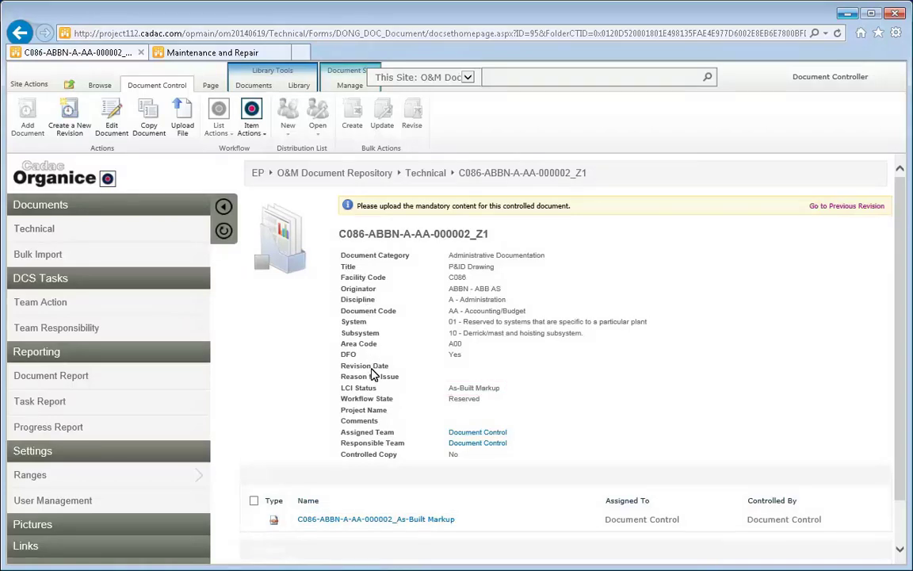
{"action": "left_click", "coordinate": [376, 521]}
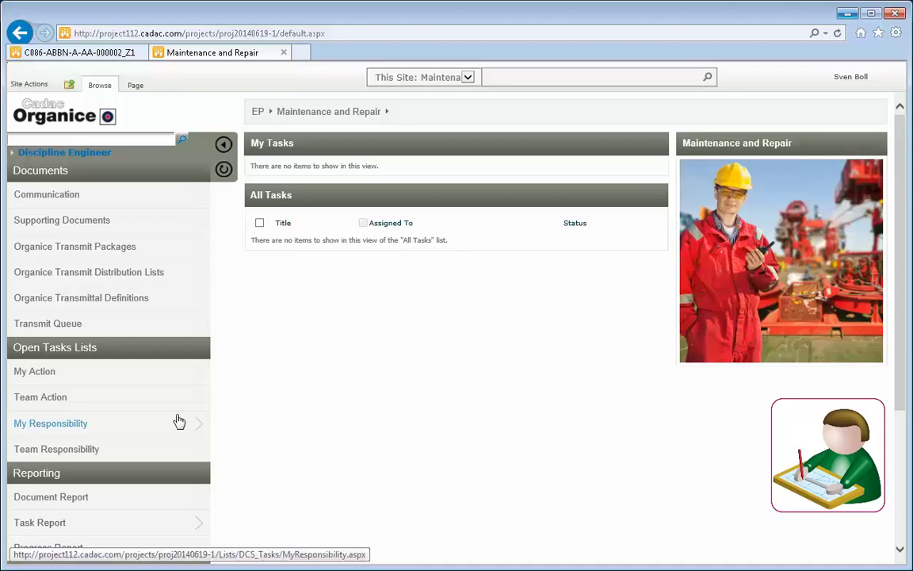
As the discipline engineer, inspect the delivered P&ID PDF and submit its review with code RSC 1 No comments and comment "Approved"
{"action": "left_click", "coordinate": [35, 372]}
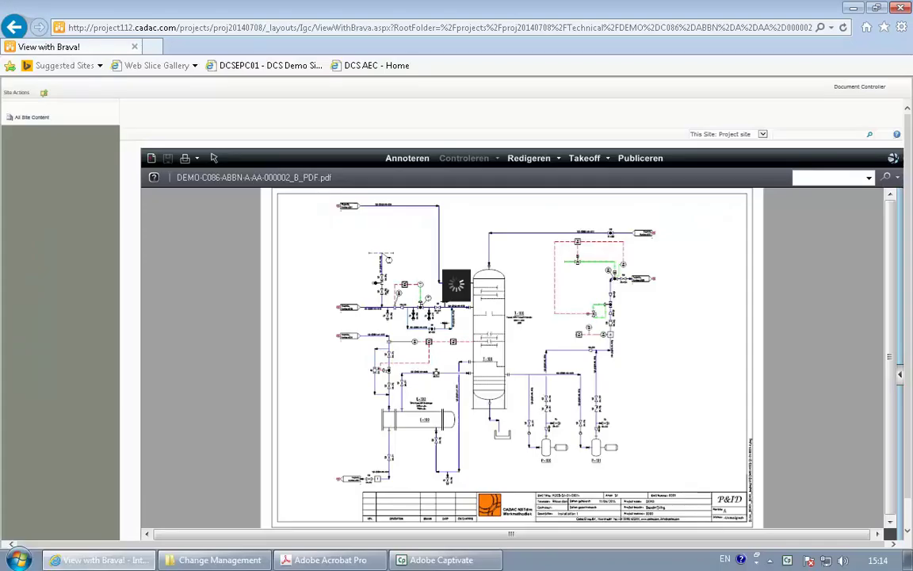
{"action": "scroll", "coordinate": [683, 516], "scroll_direction": "up", "scroll_amount": 5}
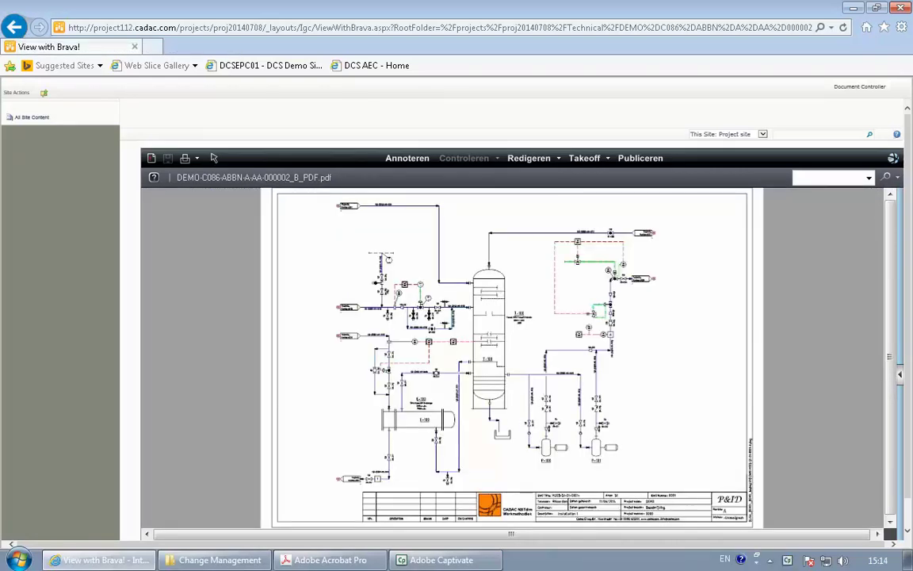
{"action": "scroll", "coordinate": [513, 360], "scroll_direction": "up", "scroll_amount": 2}
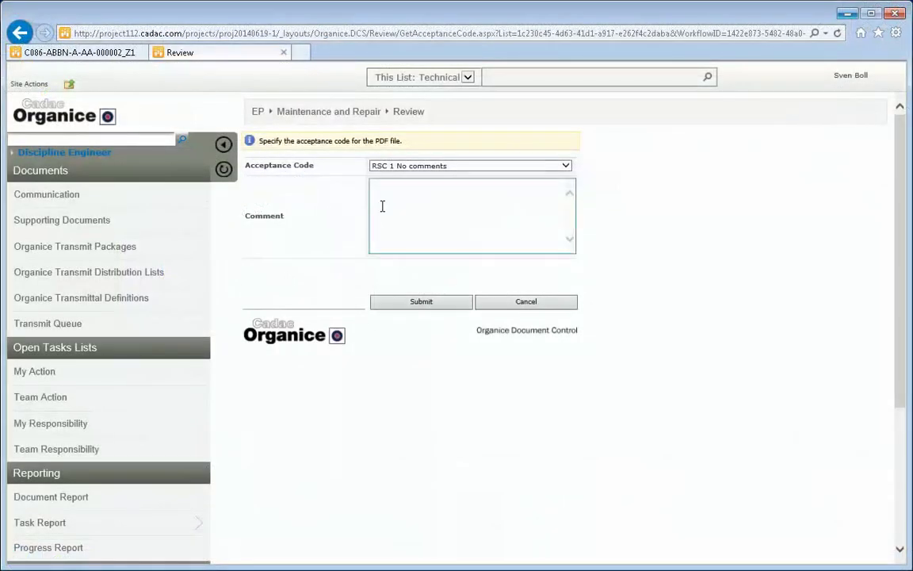
{"action": "type", "text": "Approved"}
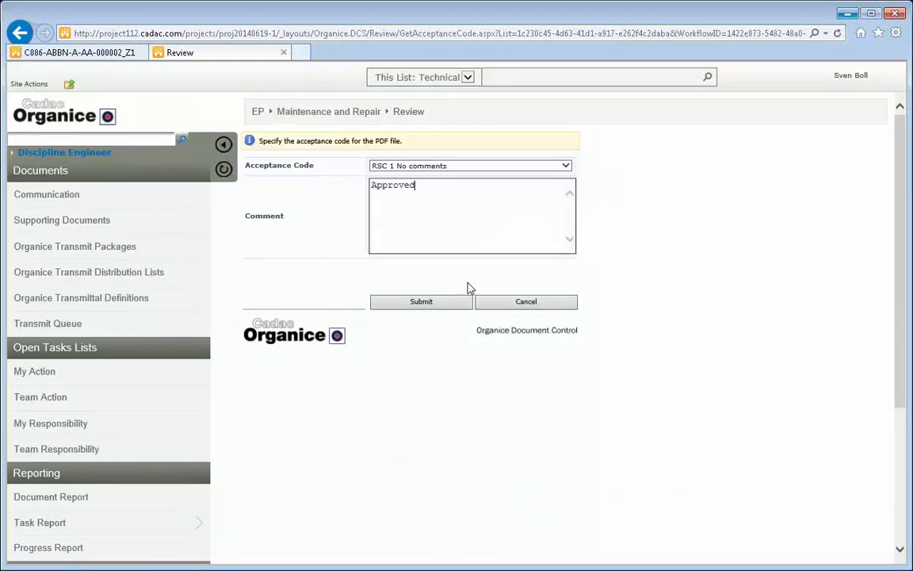
{"action": "left_click", "coordinate": [449, 306]}
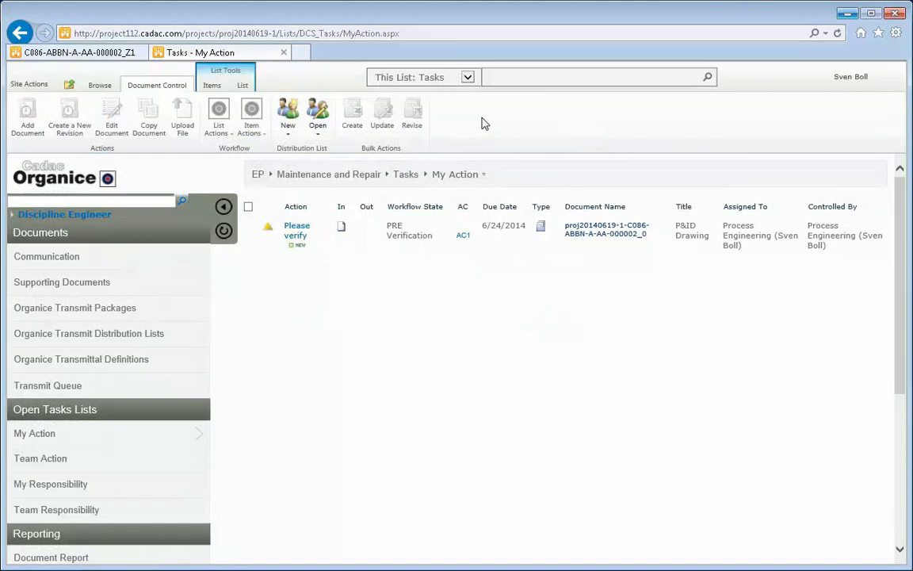
Mark the Please verify task for proj20140619-1-C086-ABBN-A-AA-000002_0 as Verified OK to send it to the approver
{"action": "left_click", "coordinate": [249, 228]}
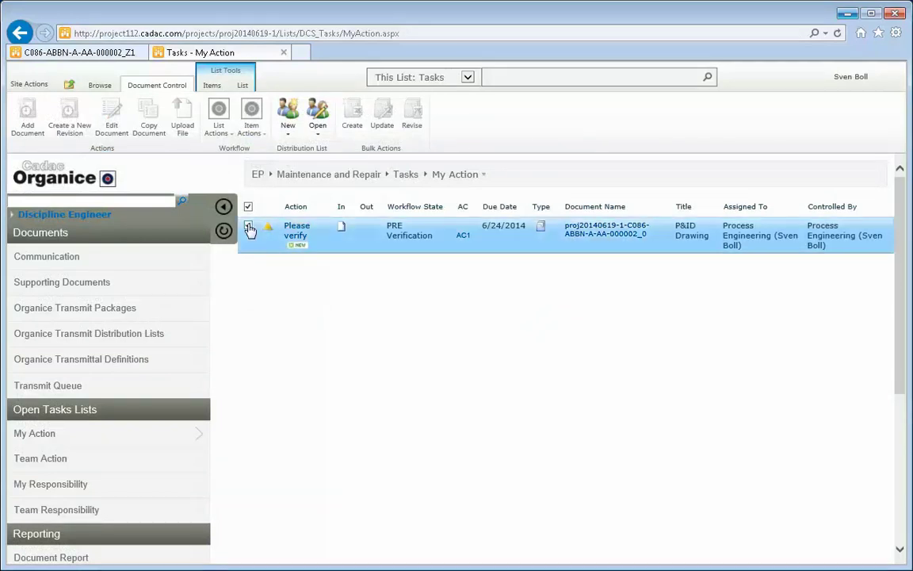
{"action": "left_click", "coordinate": [219, 130]}
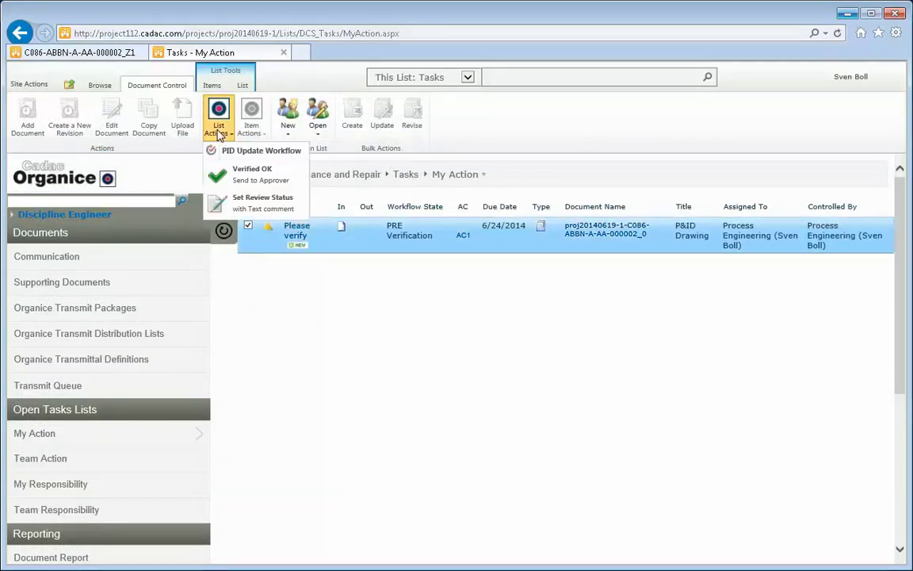
{"action": "left_click", "coordinate": [238, 169]}
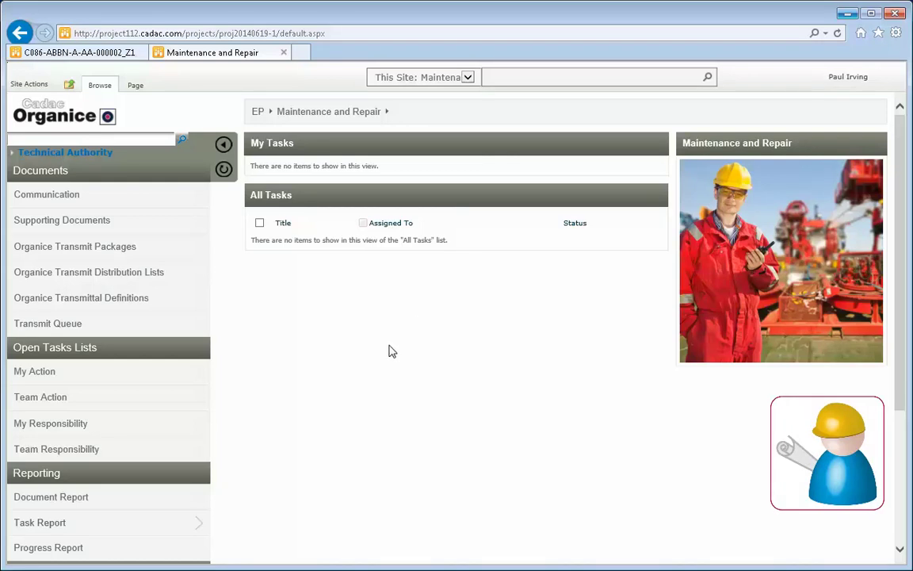
As the technical authority, inspect the P&ID PDF of the pending approval task up close and return to the task list
{"action": "left_click", "coordinate": [41, 372]}
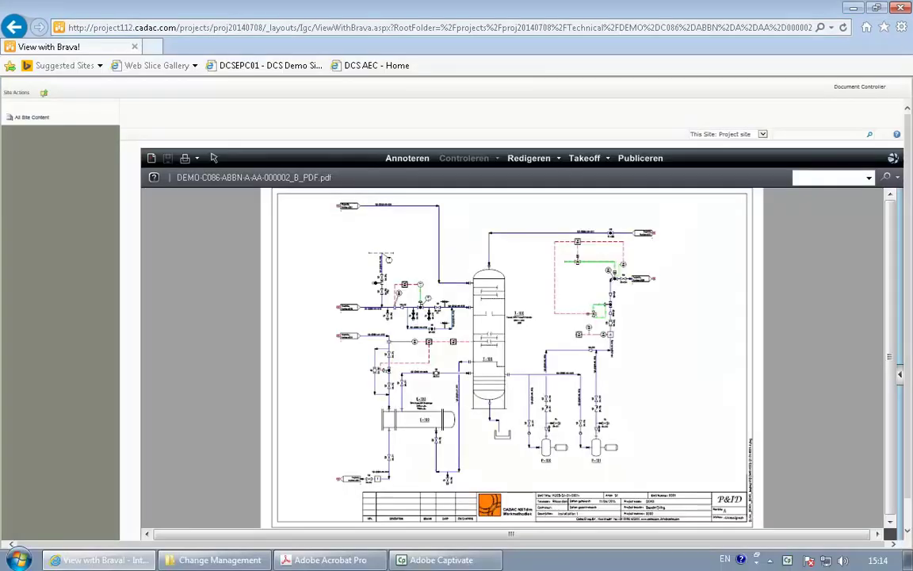
{"action": "scroll", "coordinate": [687, 517], "scroll_direction": "up", "scroll_amount": 3}
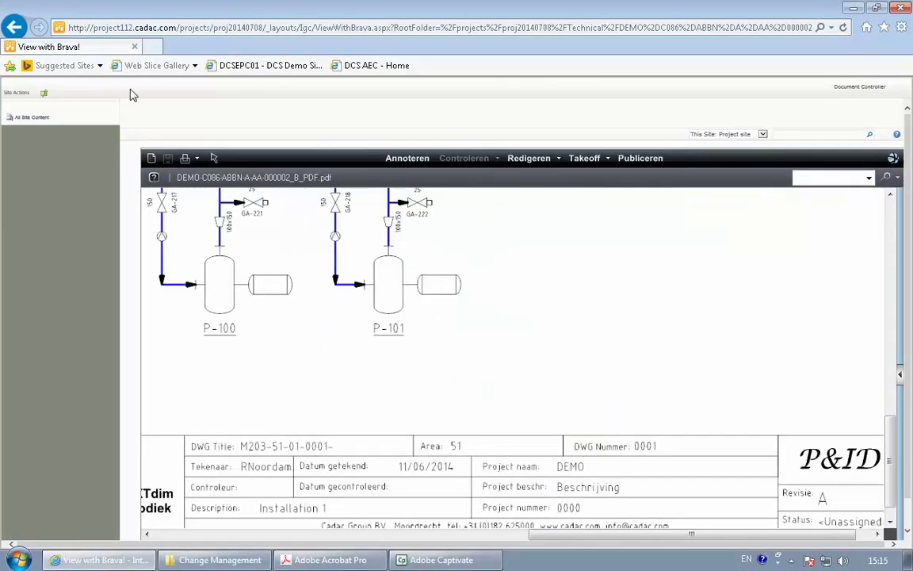
{"action": "left_click", "coordinate": [14, 27]}
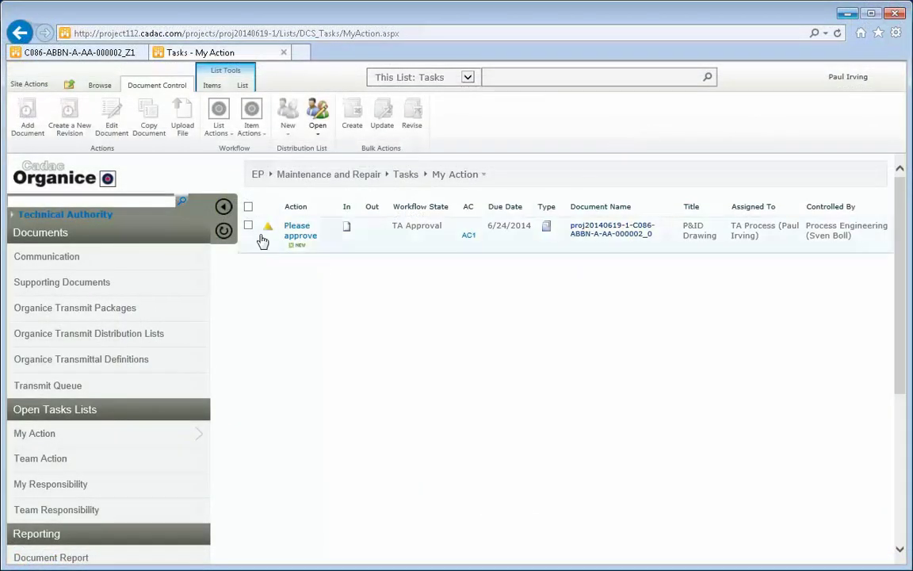
Mark the Please approve task for proj20140619-1-C086-ABBN-A-AA-000002_0 as Approved by TA to send it to P&ID Check
{"action": "left_click", "coordinate": [250, 228]}
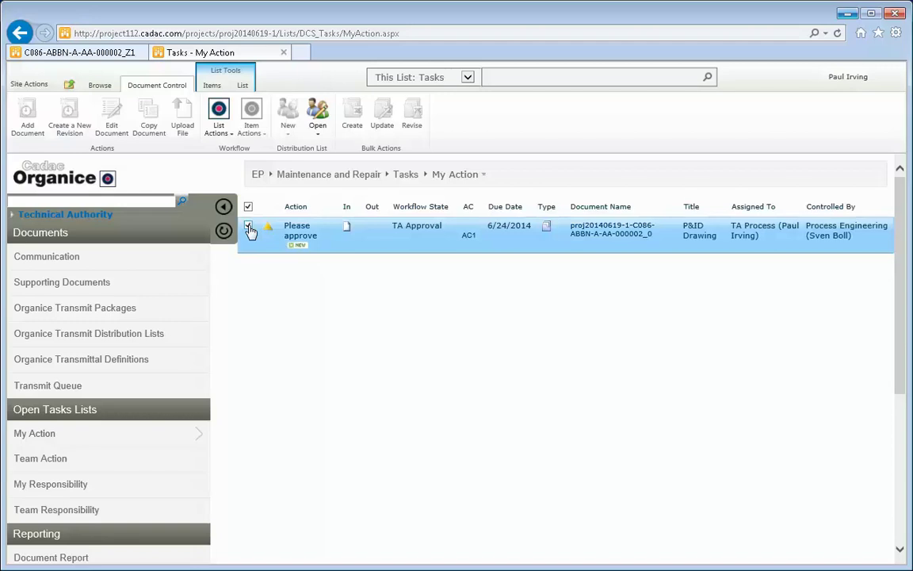
{"action": "left_click", "coordinate": [224, 134]}
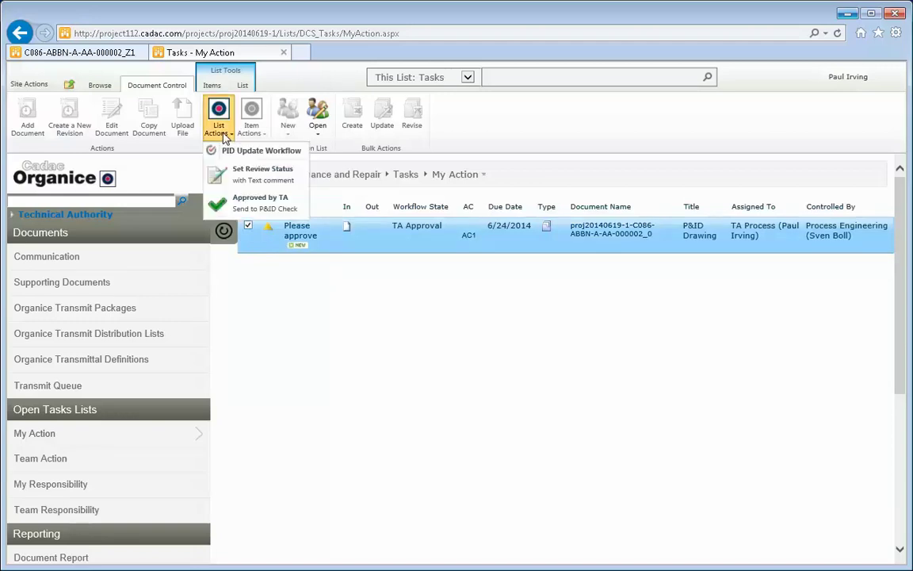
{"action": "left_click", "coordinate": [263, 204]}
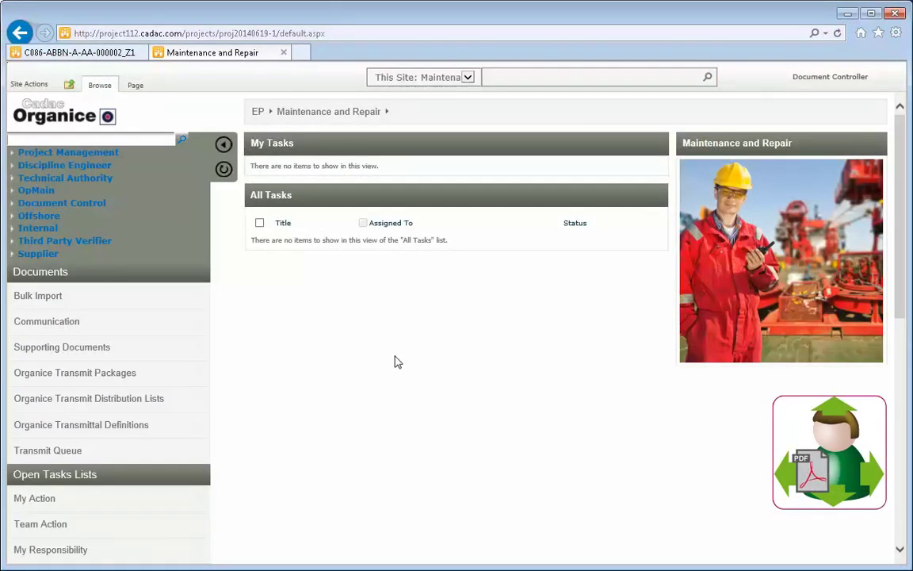
As the document controller, return proj20140619-1-C086-ABBN-A-AA-000002_0 from the team's tasks to O&M as current As Built, confirming it is ready for return
{"action": "left_click", "coordinate": [38, 530]}
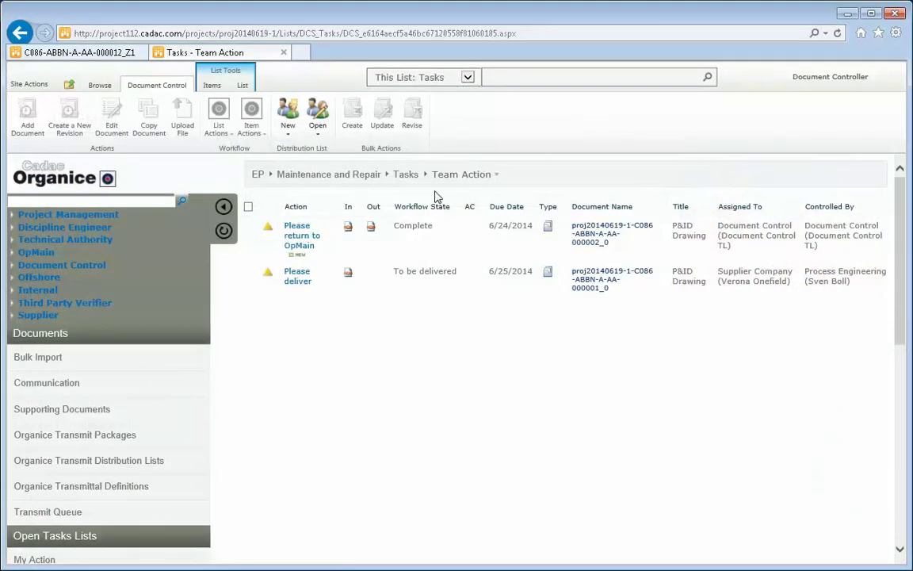
{"action": "left_click", "coordinate": [249, 227]}
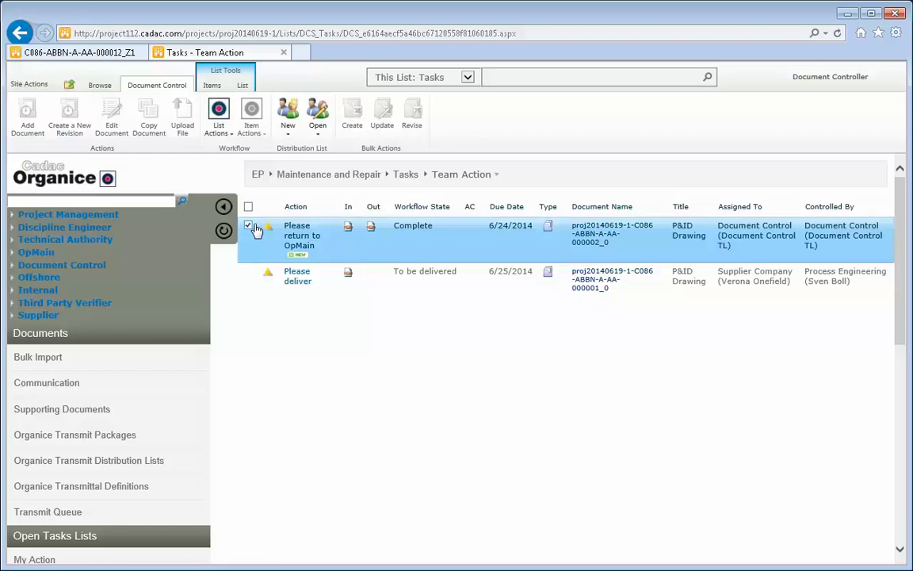
{"action": "left_click", "coordinate": [217, 133]}
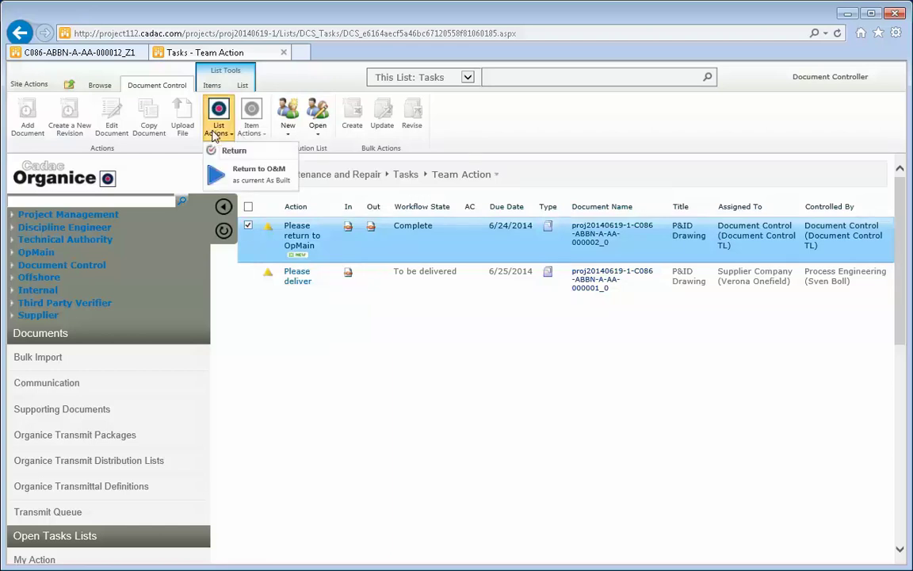
{"action": "left_click", "coordinate": [251, 179]}
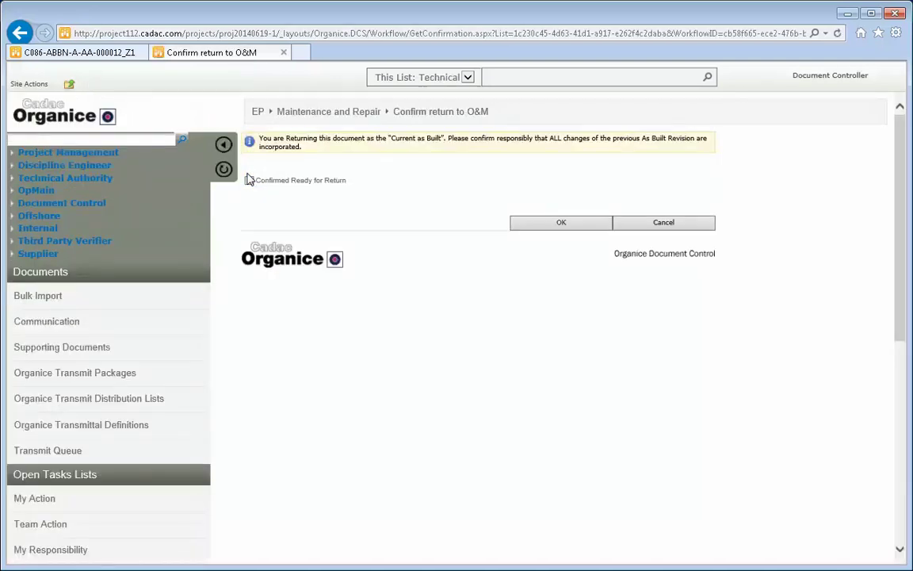
{"action": "left_click", "coordinate": [249, 180]}
{"action": "left_click", "coordinate": [553, 224]}
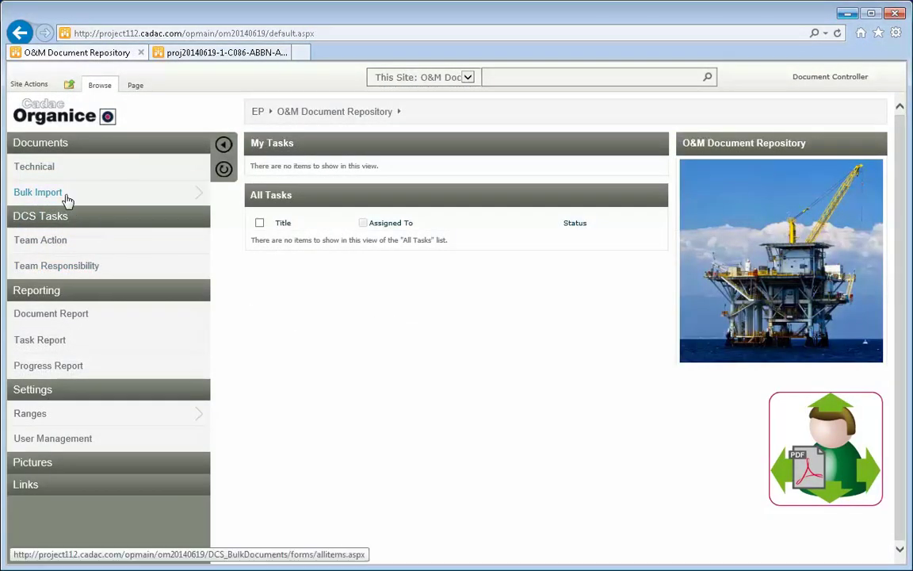
Open the technical documents list of the O&M Document Repository
{"action": "left_click", "coordinate": [50, 175]}
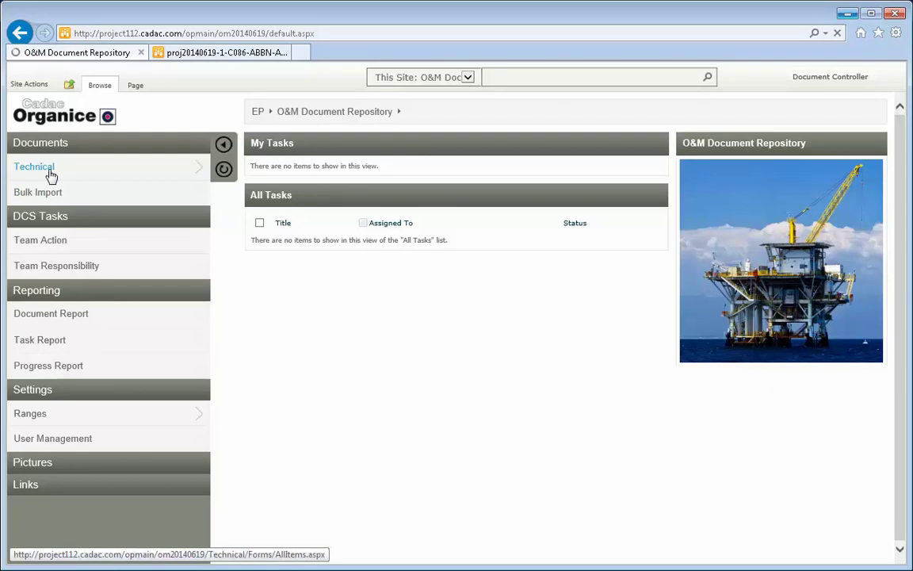